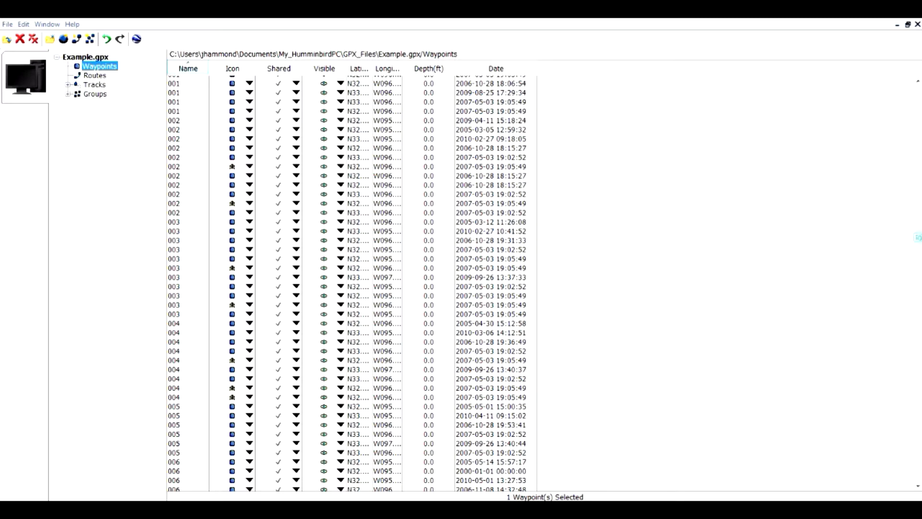
Step: Scroll down the waypoint list to review its entries
left_click_drag(916, 238, 897, 406)
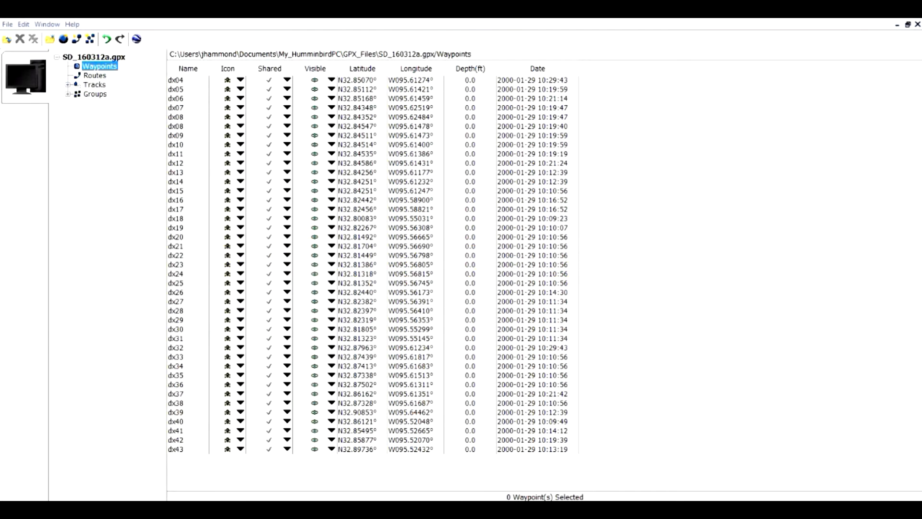
Step: Expand Groups and display the Home group's waypoints and full contents
left_click(69, 95)
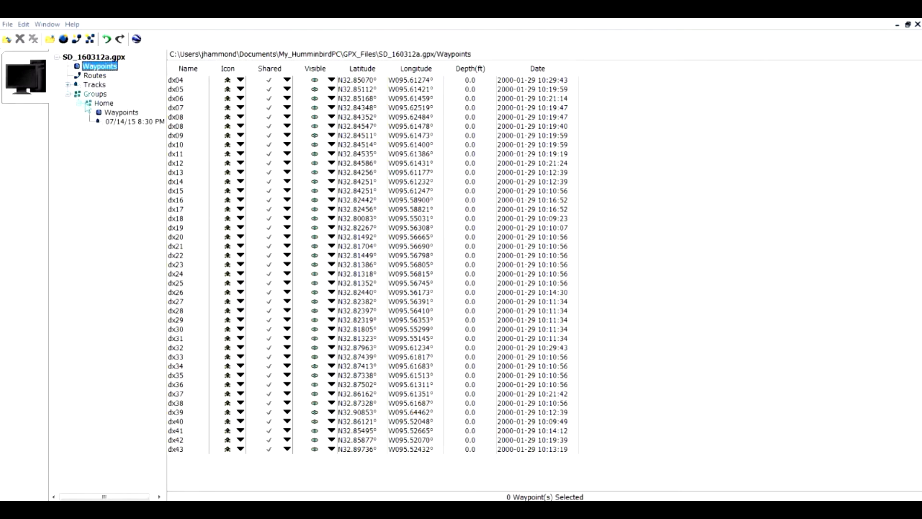
left_click(114, 114)
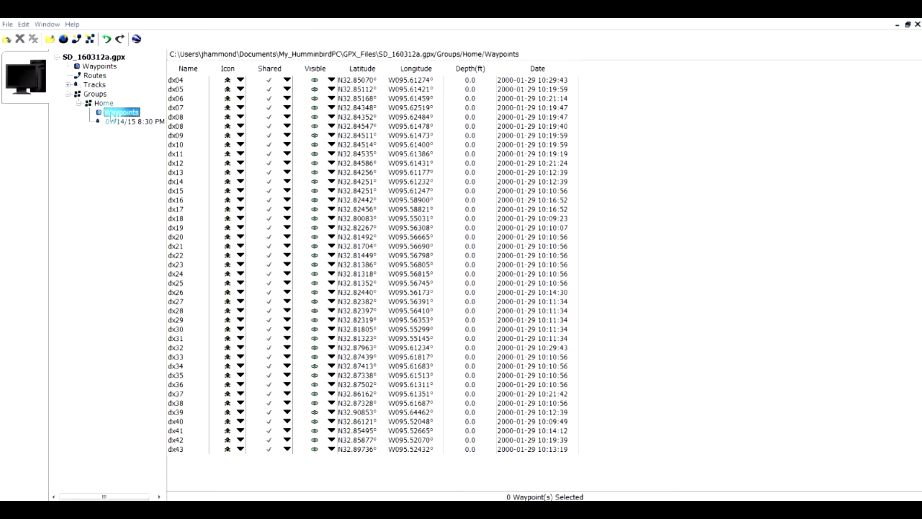
left_click(99, 67)
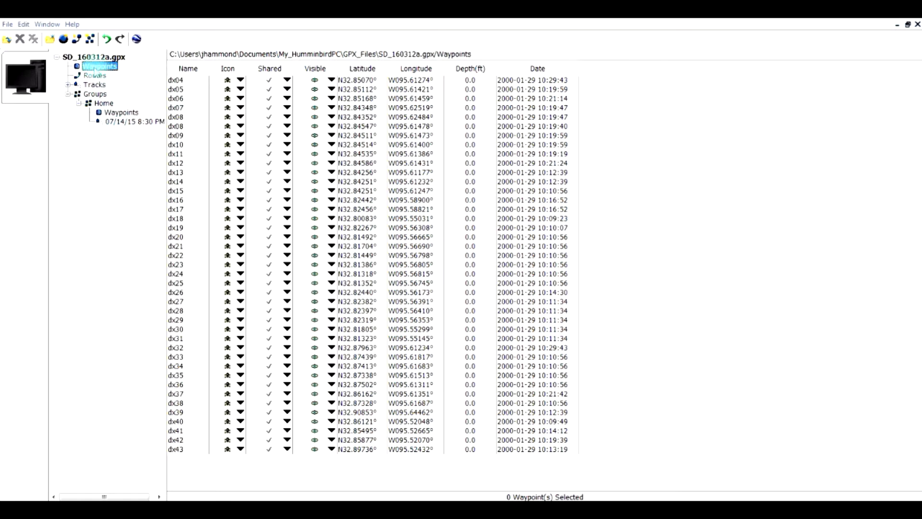
left_click(111, 112)
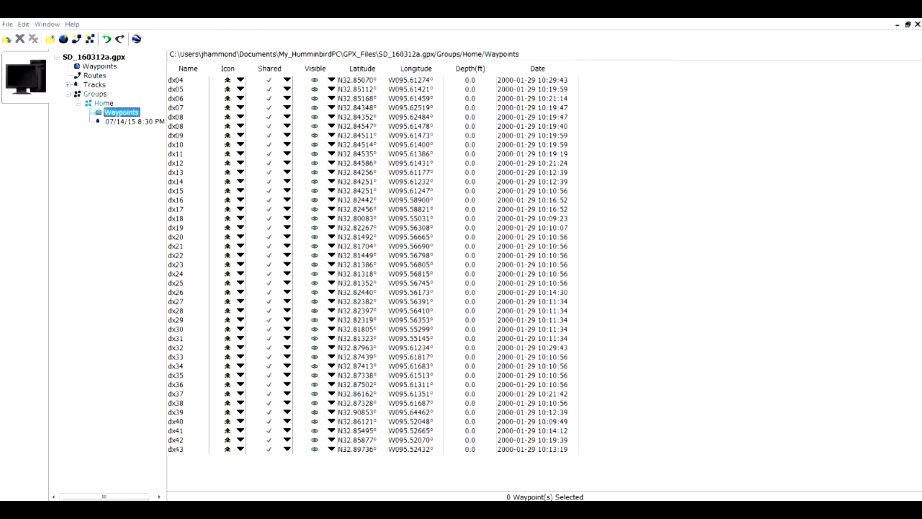
left_click(98, 104)
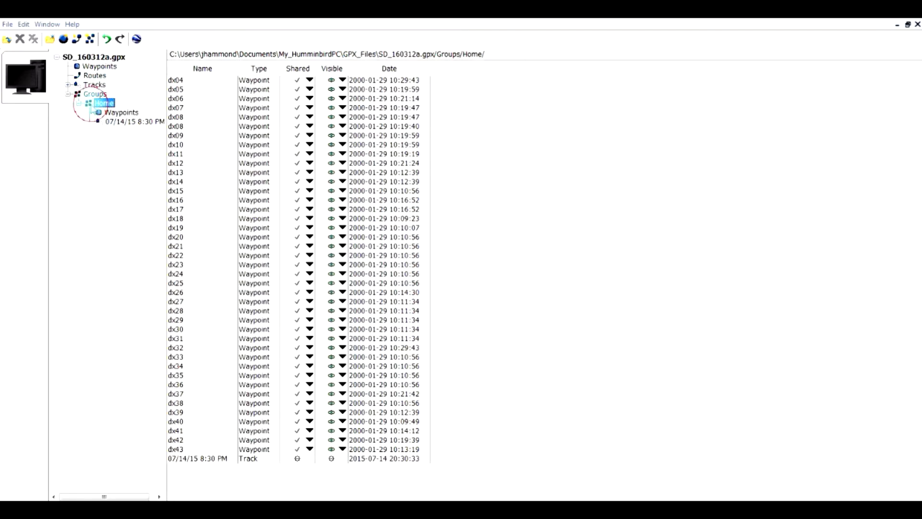
Step: Create group GP001 under Home and open its empty Waypoints list in a separate window
left_click(91, 40)
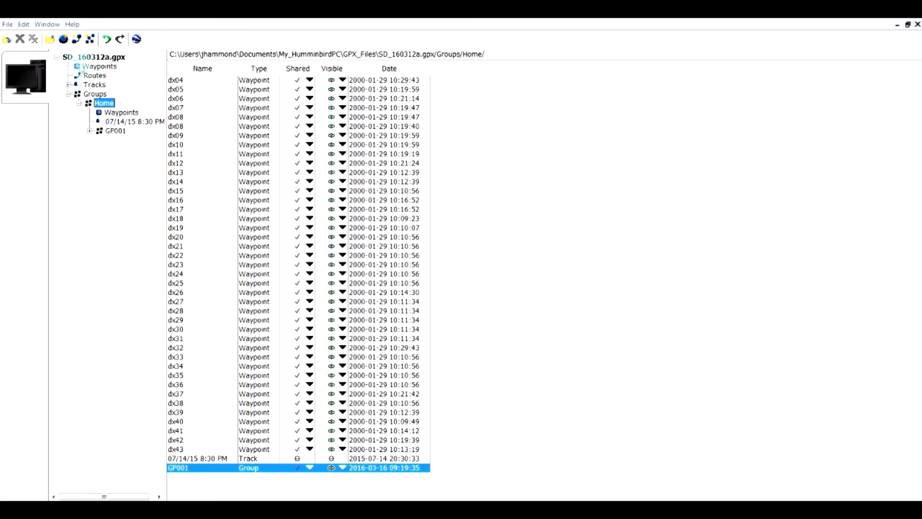
left_click(89, 131)
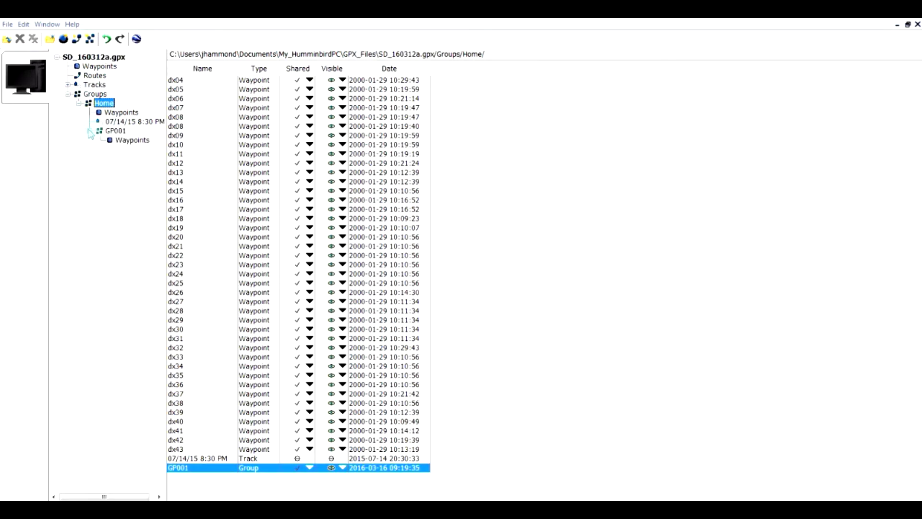
right_click(119, 142)
left_click(144, 161)
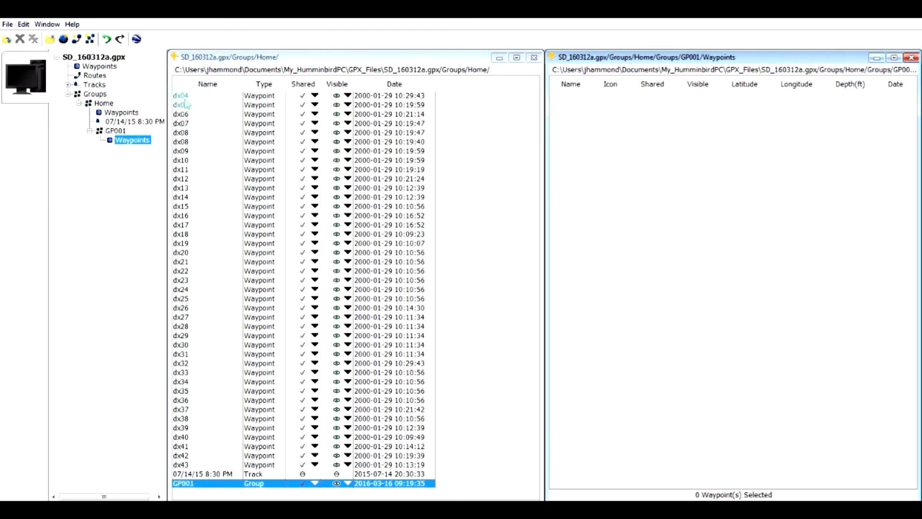
Step: Copy waypoints dx04, dx05, dx06 and dx07 from Home and paste them into GP001's waypoint window
left_click_drag(181, 96, 204, 121)
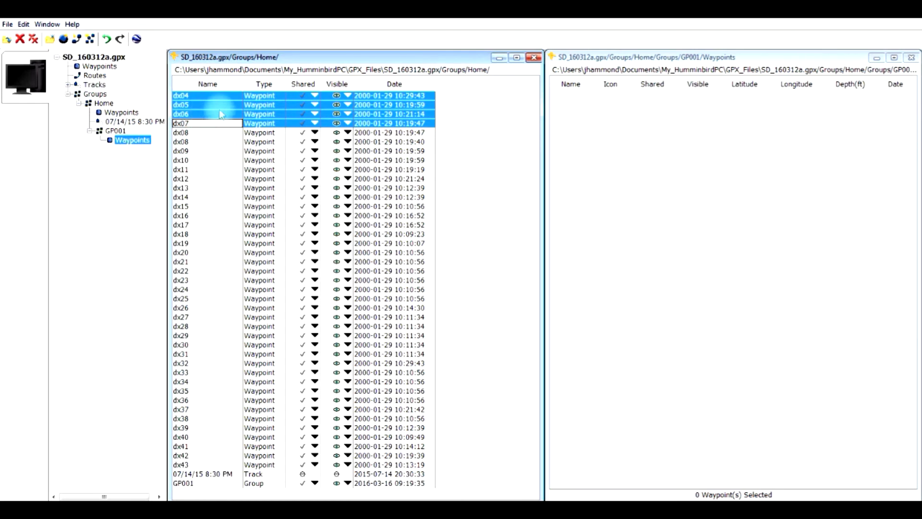
right_click(219, 111)
left_click(247, 150)
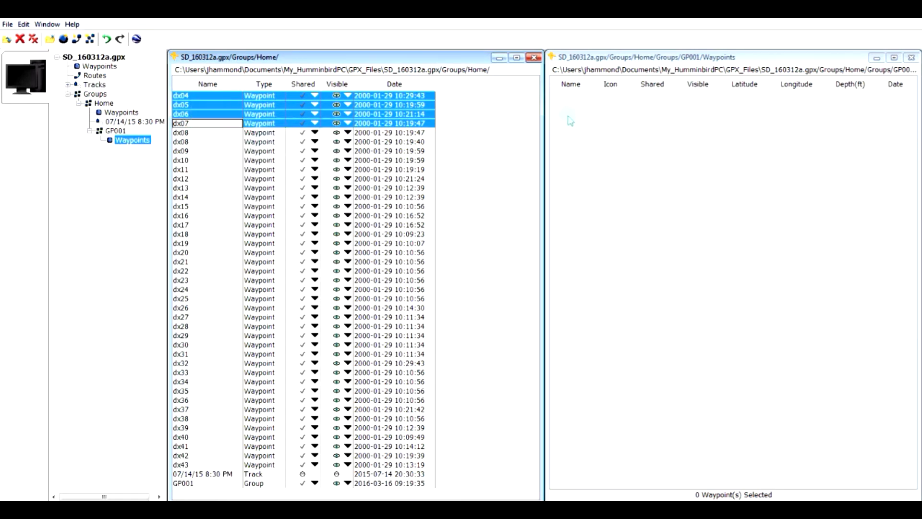
left_click(584, 127)
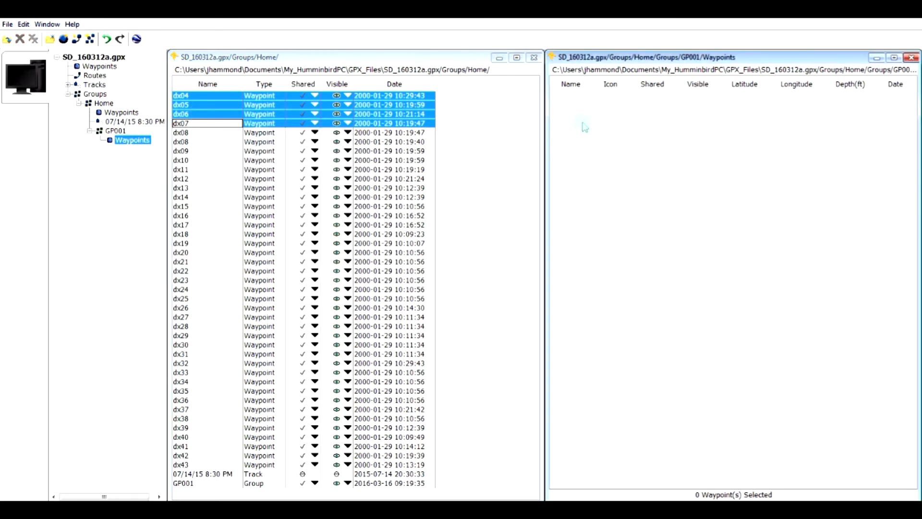
key("ctrl+v")
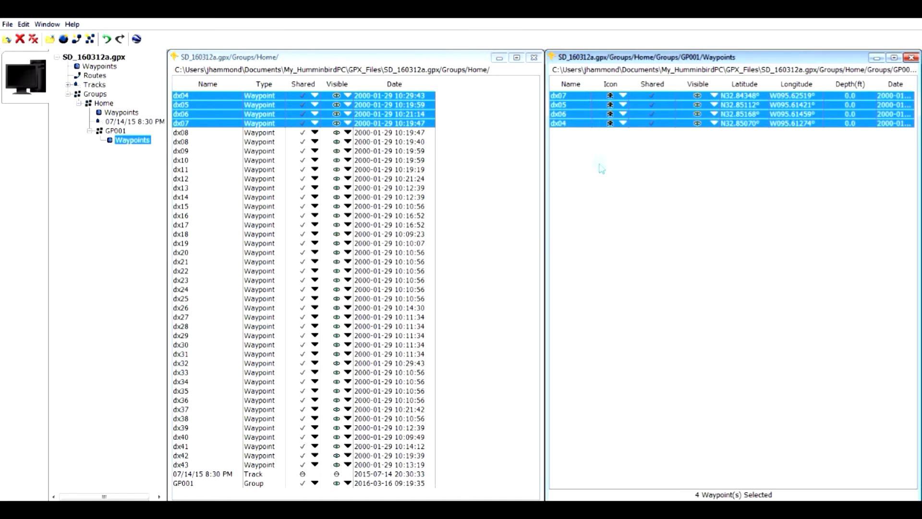
left_click(110, 143)
Step: Rename group GP001 to 'Group No 1', clearing the invalid-character error, then view Home's contents
left_click(110, 131)
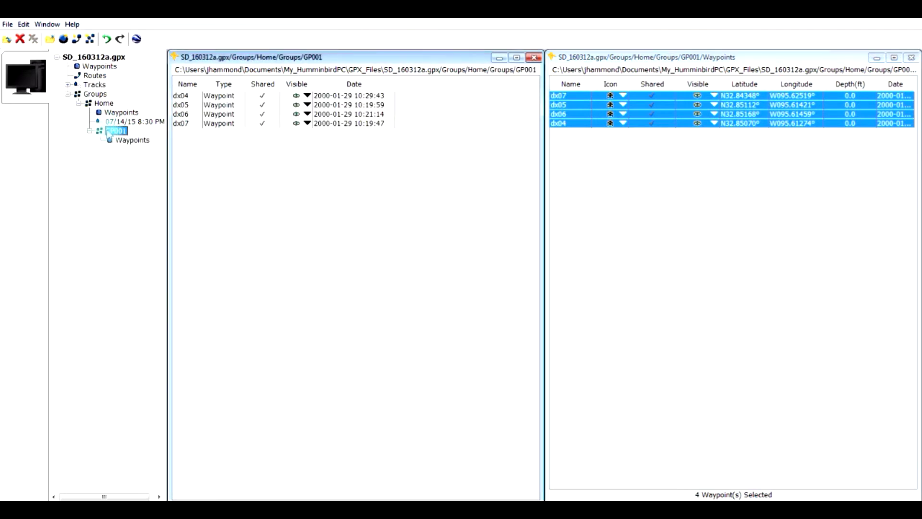
right_click(110, 131)
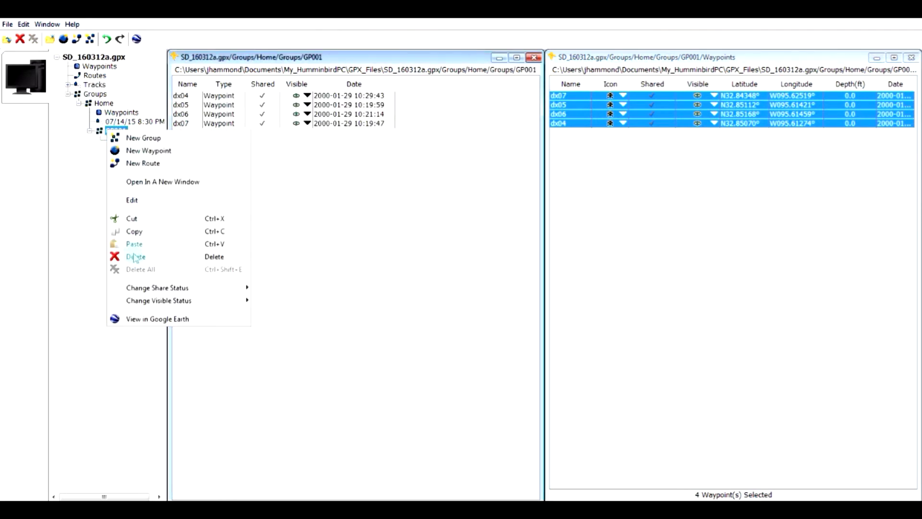
left_click(137, 203)
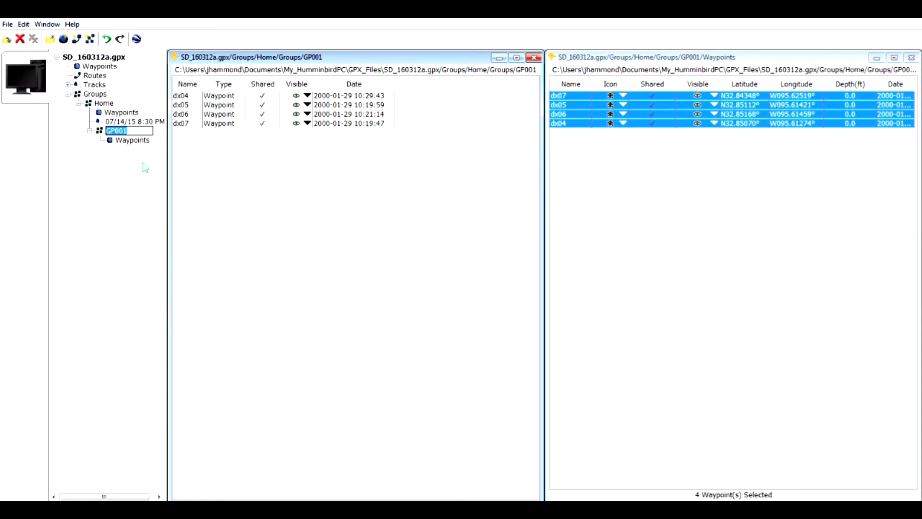
type("Group #1")
key("Return")
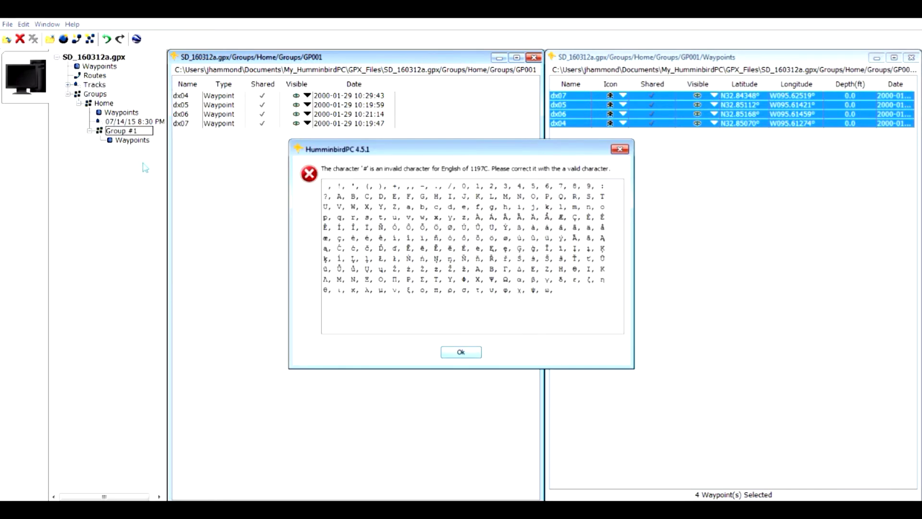
left_click(473, 354)
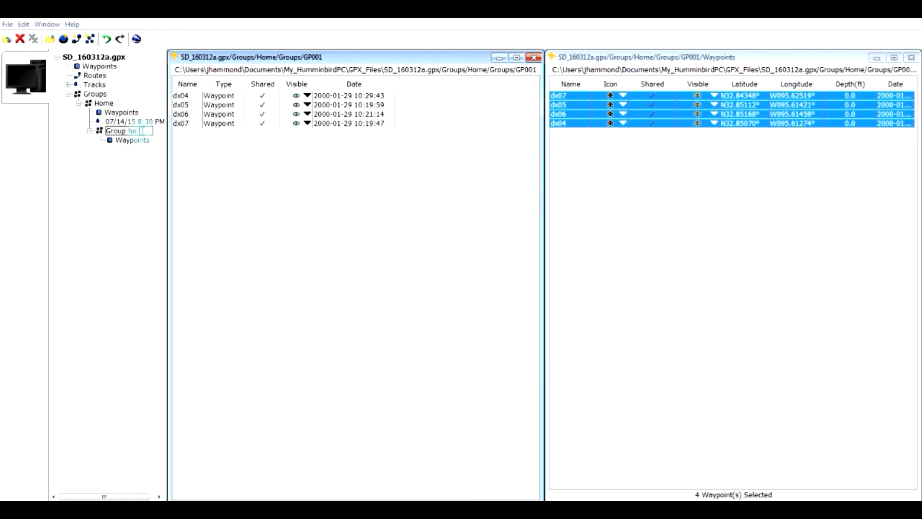
key("Return")
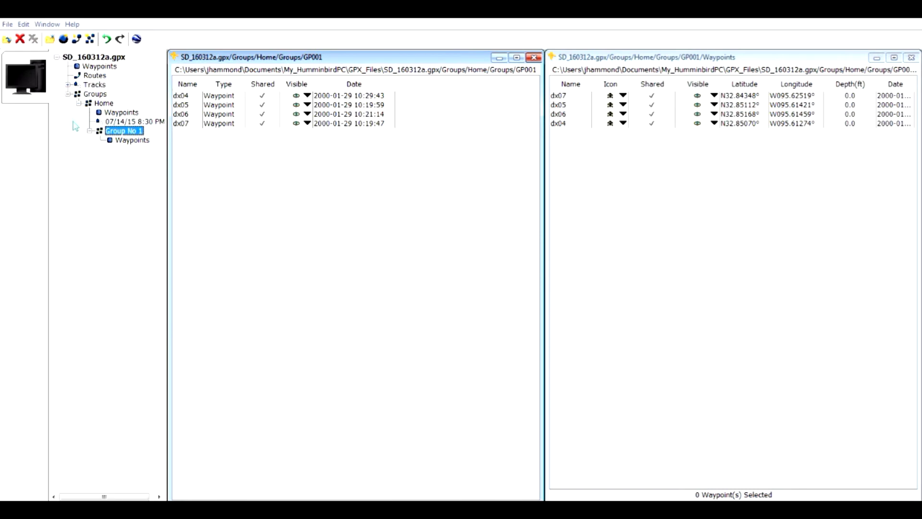
left_click(110, 108)
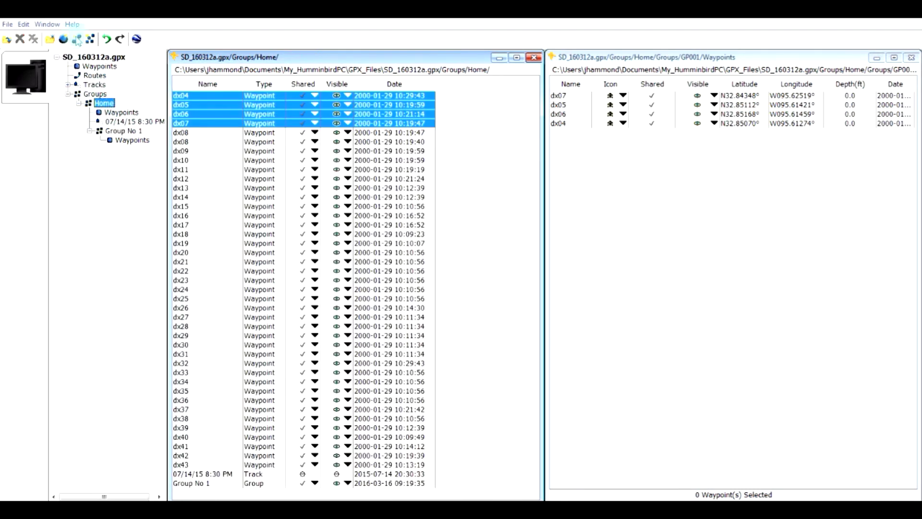
Step: Create group GP002 under Home and open its Waypoints list in a separate window
left_click(90, 42)
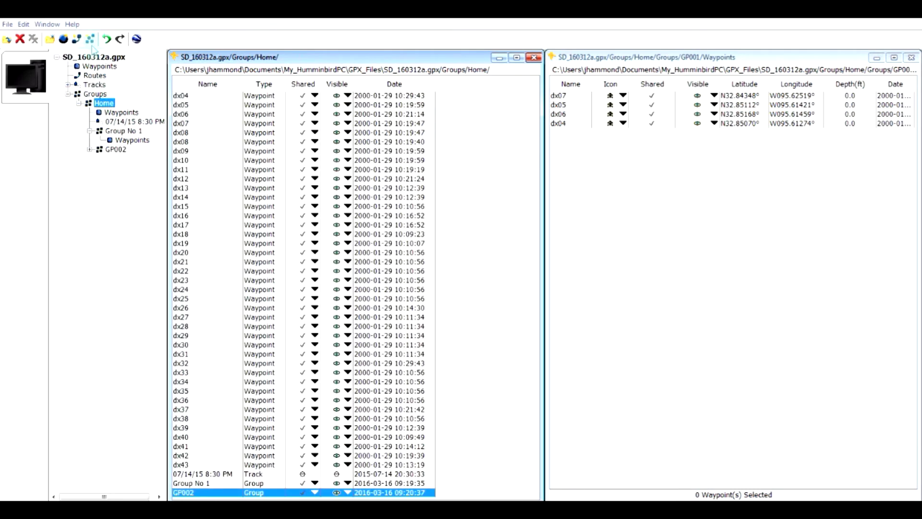
left_click(90, 150)
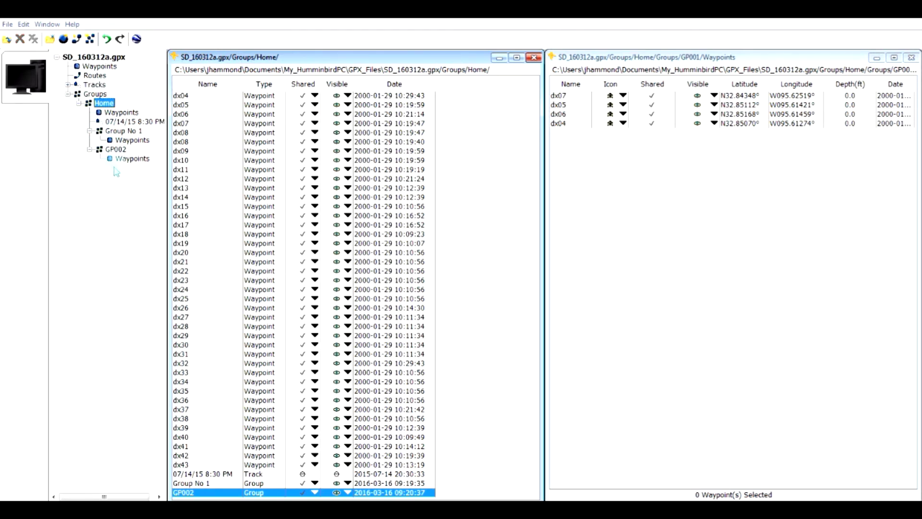
right_click(126, 162)
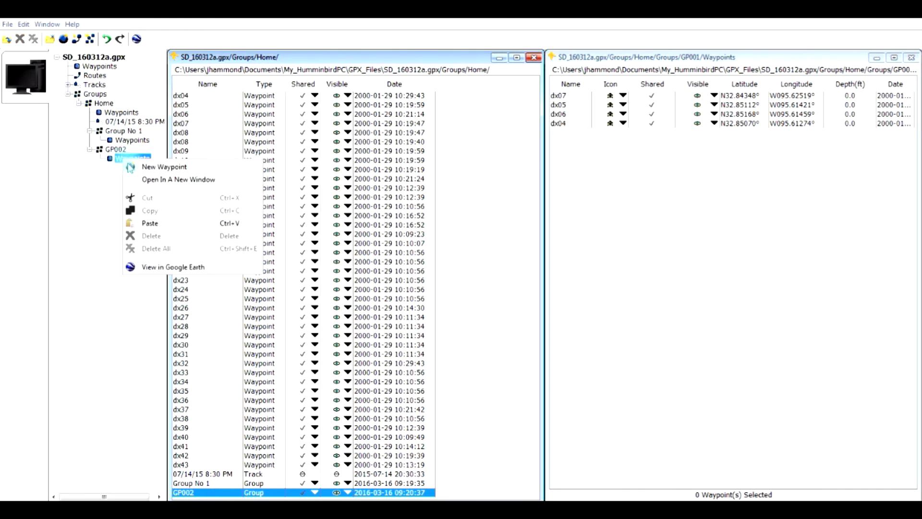
left_click(172, 182)
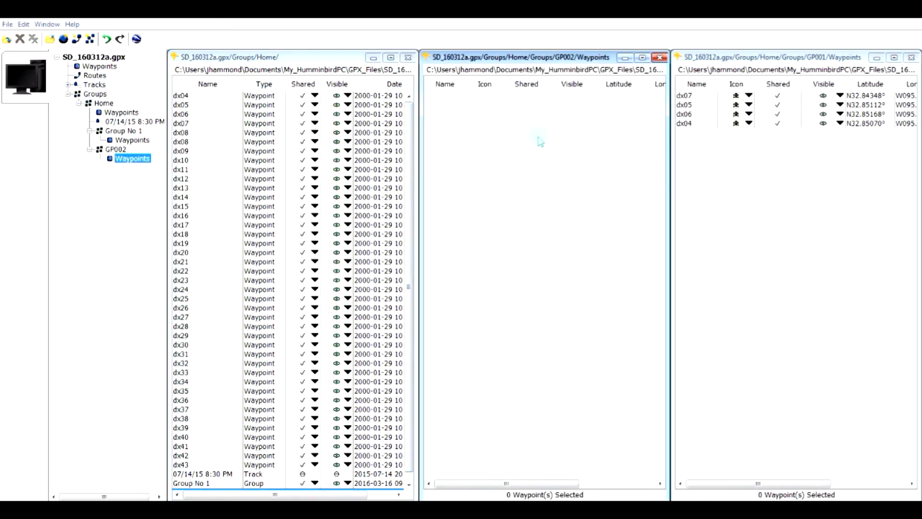
Step: Select waypoints dx09 through dx16 in Home and paste the eight copies into GP002
left_click(203, 97)
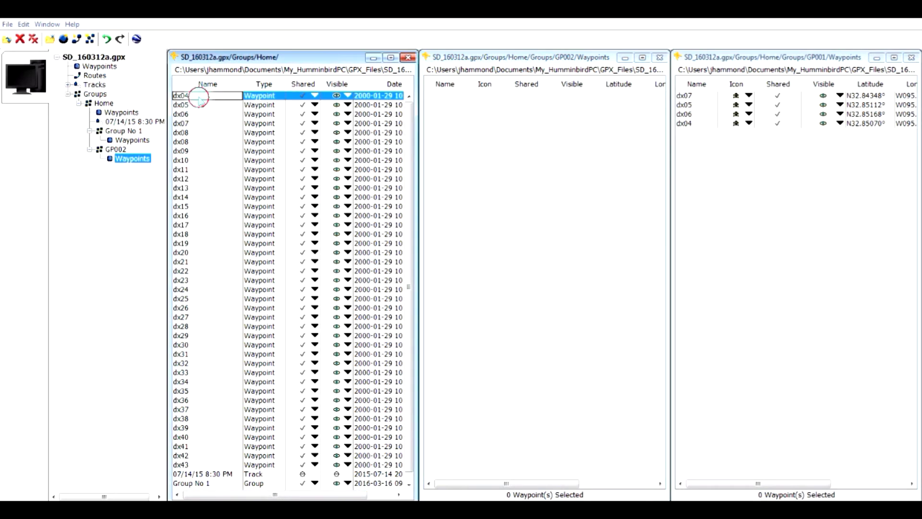
left_click(188, 151)
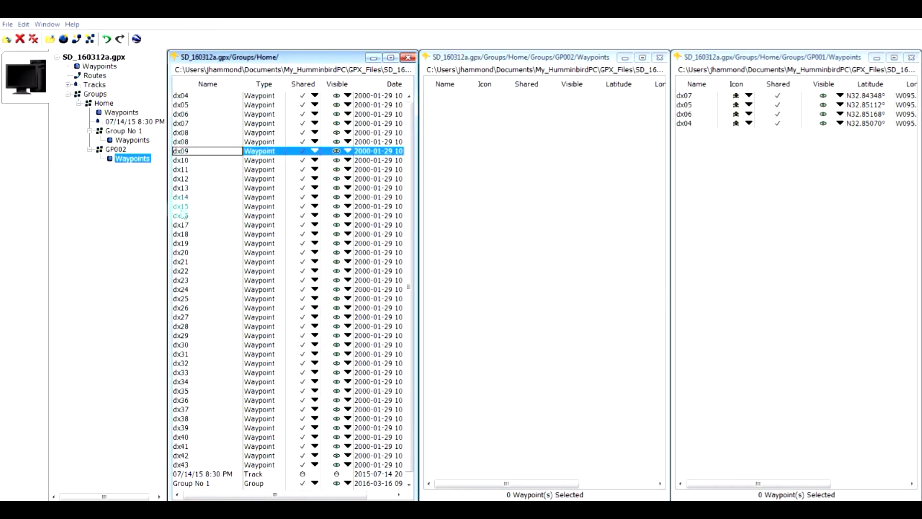
left_click(184, 217, "shift")
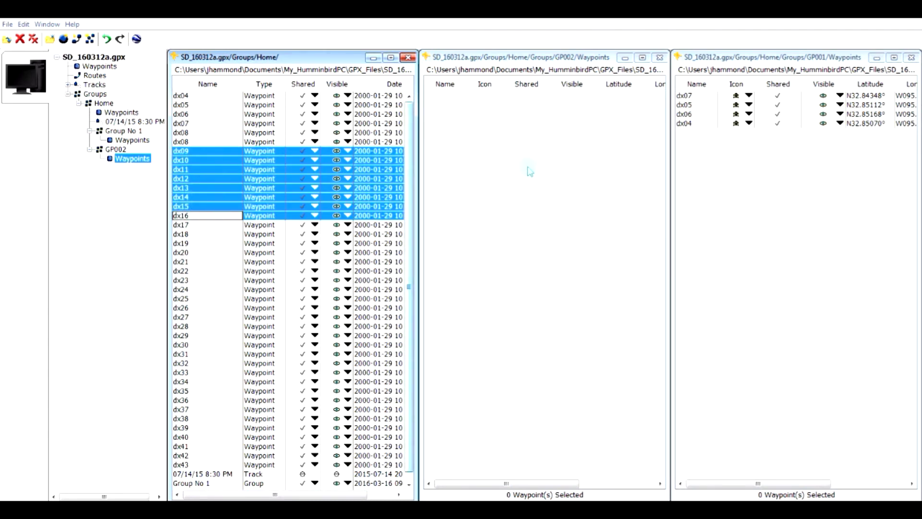
left_click(485, 133)
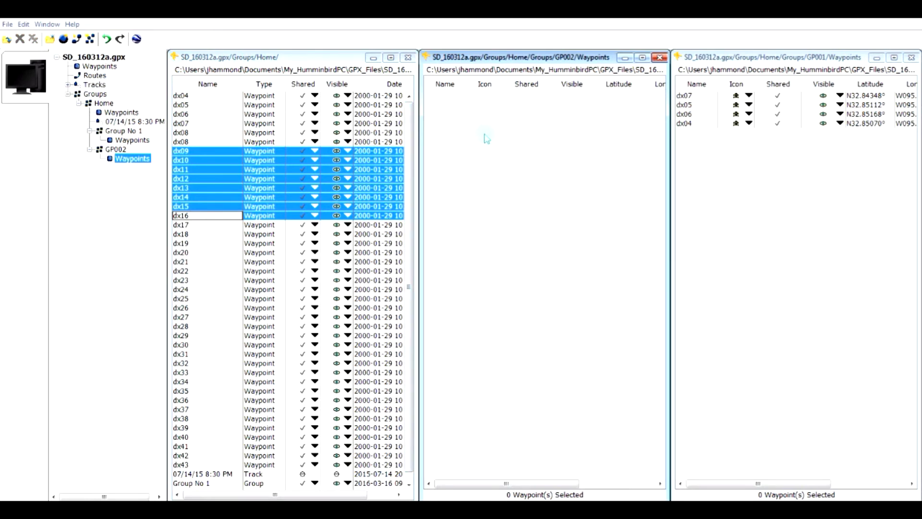
key("ctrl+v")
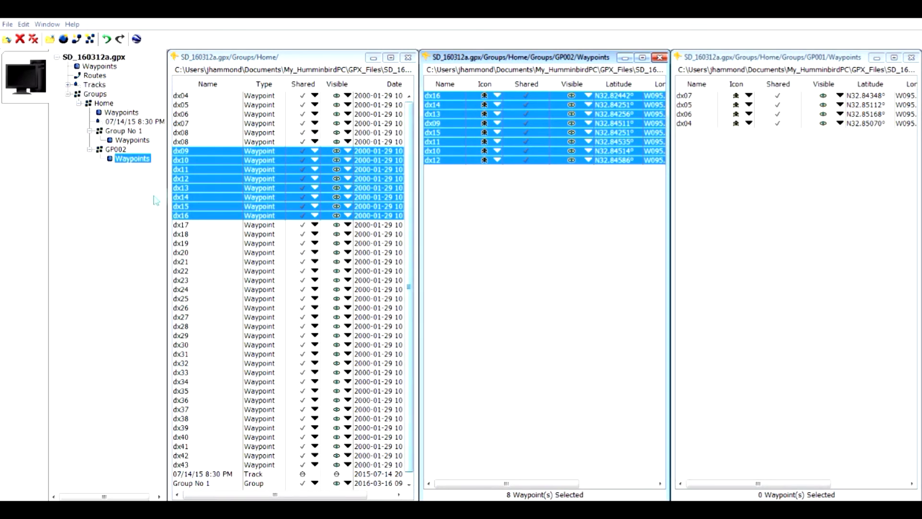
left_click(186, 163)
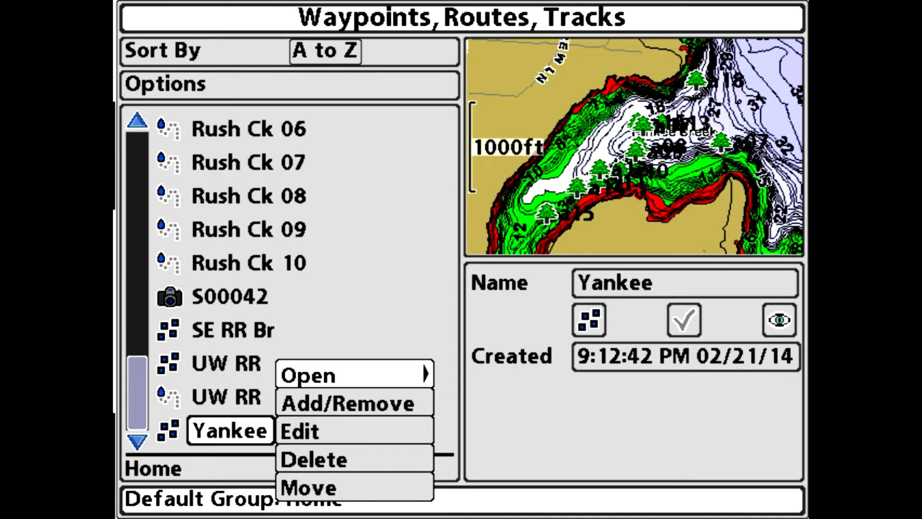
Step: Open the Yankee group and step down from waypoint a07 through a08 and a09 to a10
key("Right")
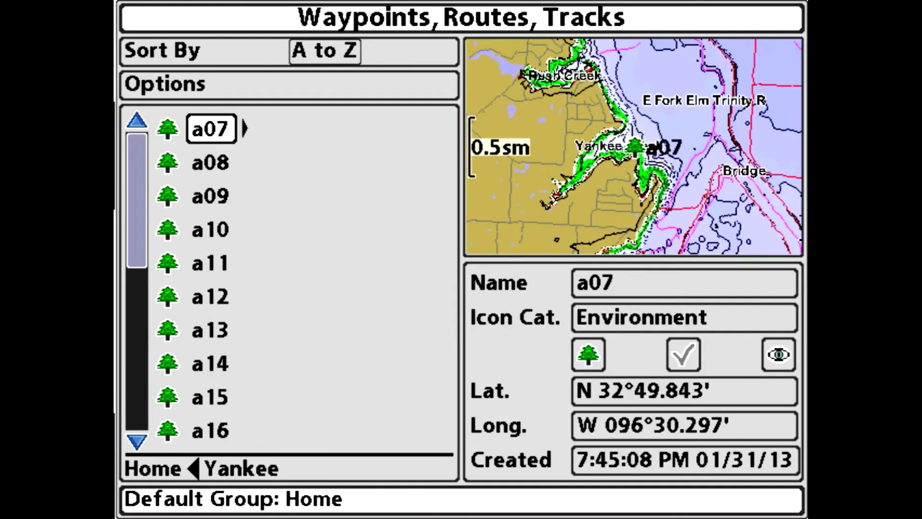
key("Down")
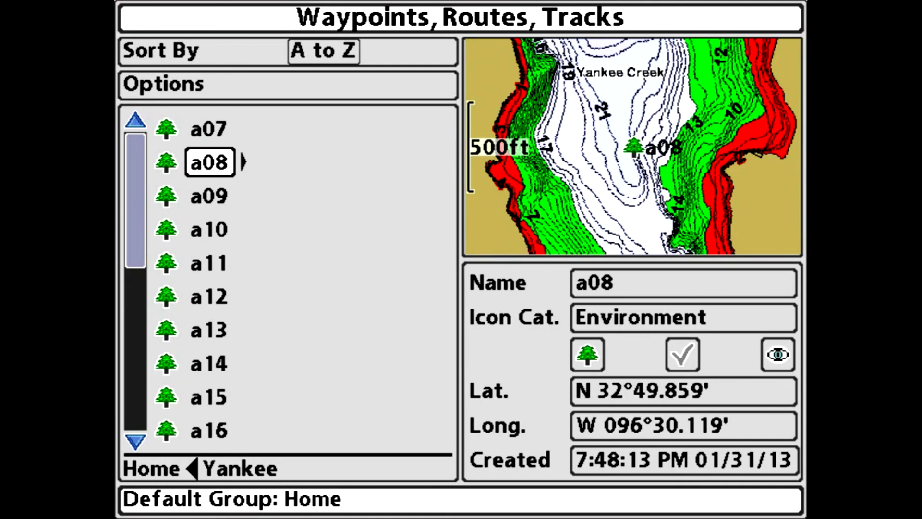
key("Down")
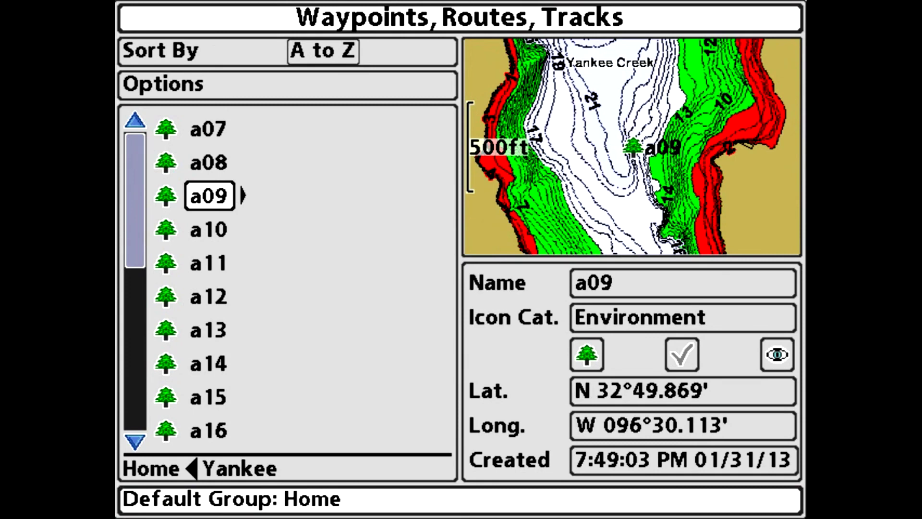
key("Down")
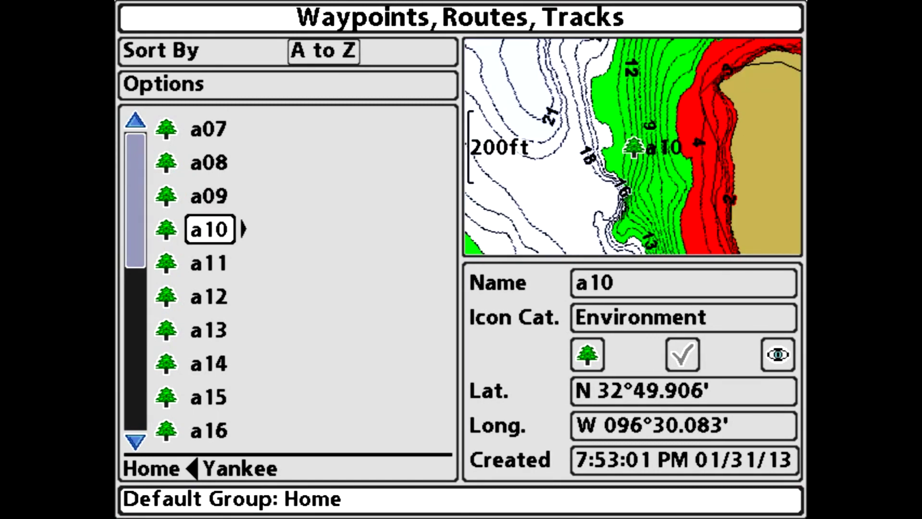